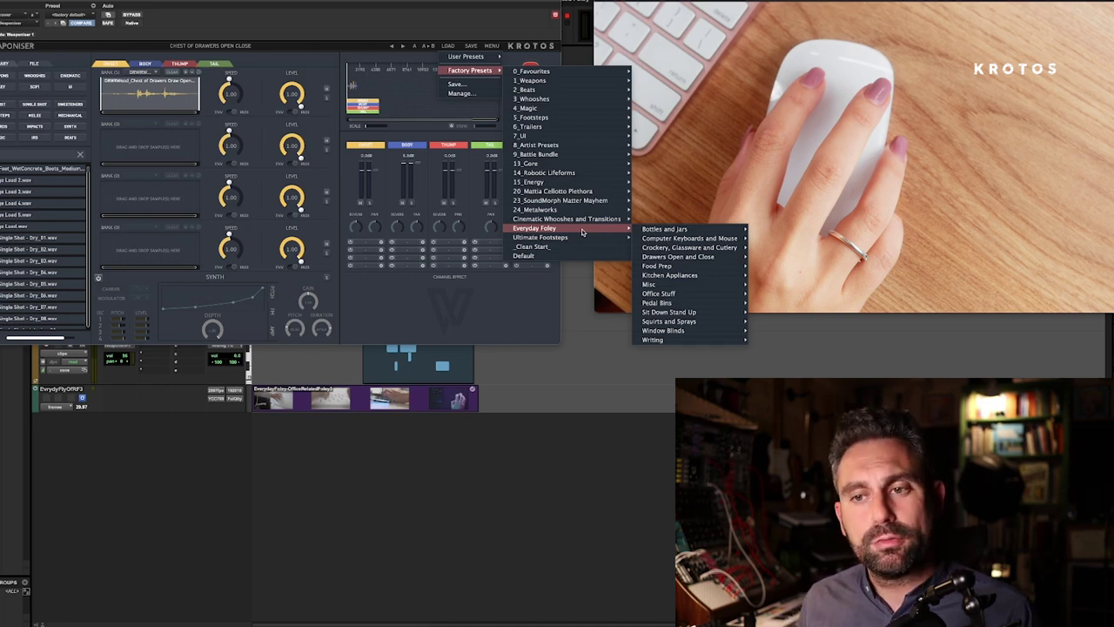
click(359, 42)
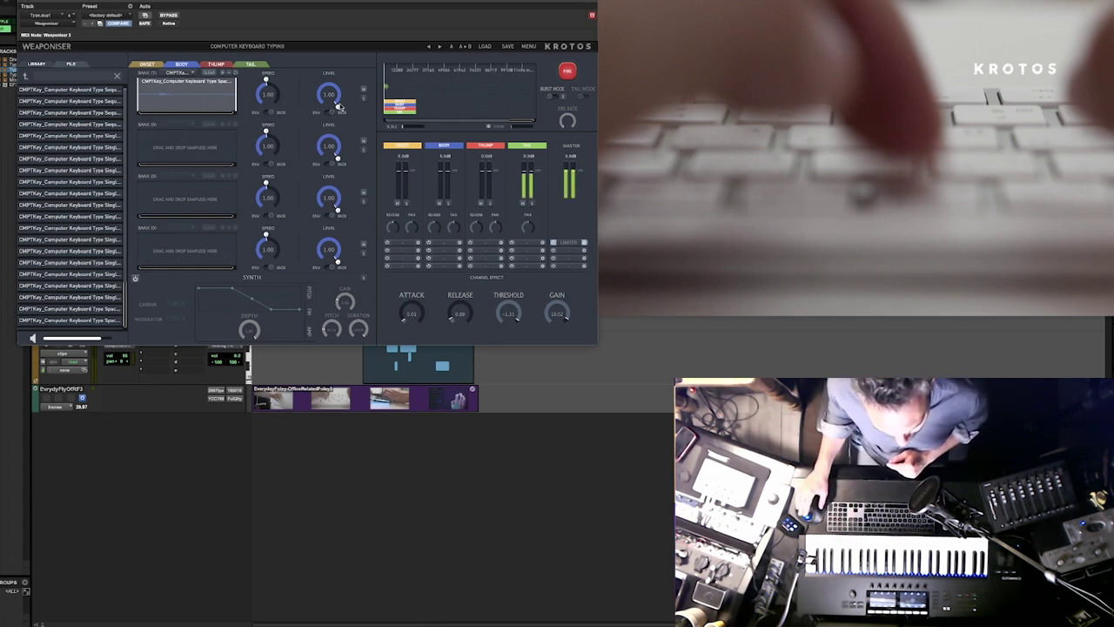
- Check the Computer Keyboard Typing tail layer's reverb, then return to its onset layer
click(251, 64)
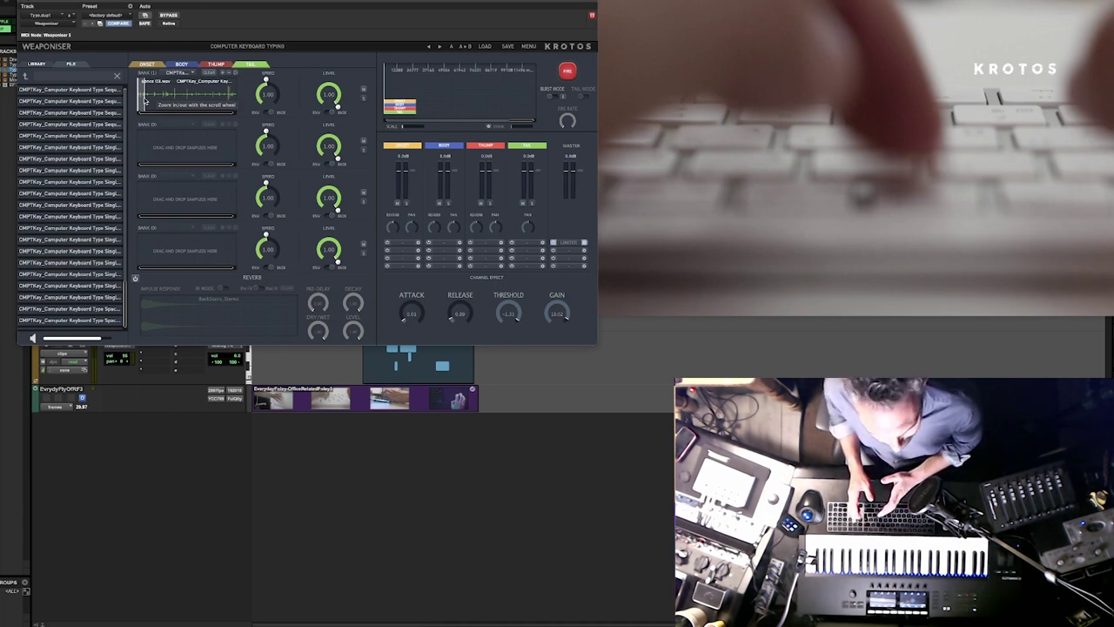
click(148, 66)
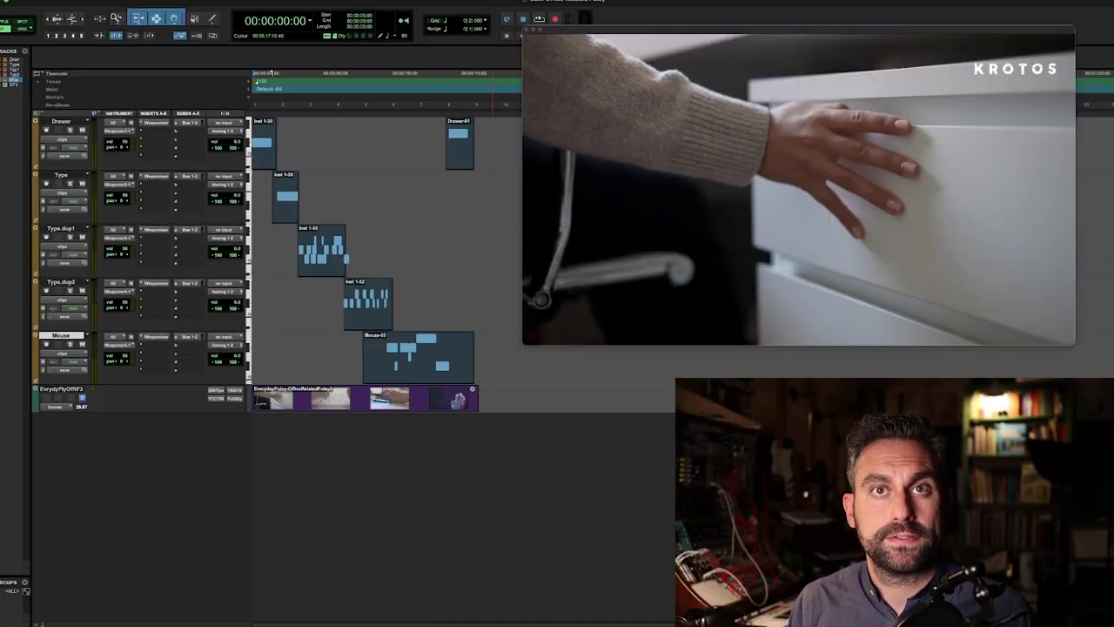
- Play the Drawer, Typing and Mouse tracks in sync with the office video
key(space)
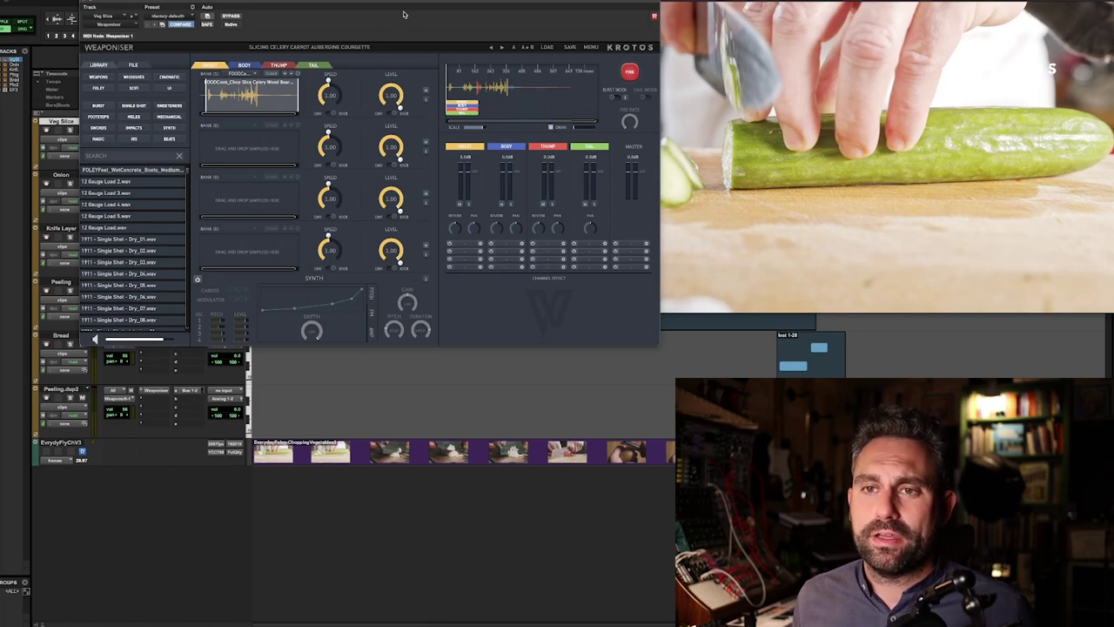
- Move the plugin down, then view the Veg Slice body, thump and tail layers
mouse_move(402, 6)
mouse_down()
mouse_move(391, 57)
mouse_move(296, 122)
mouse_move(309, 27)
mouse_move(326, 38)
mouse_up()
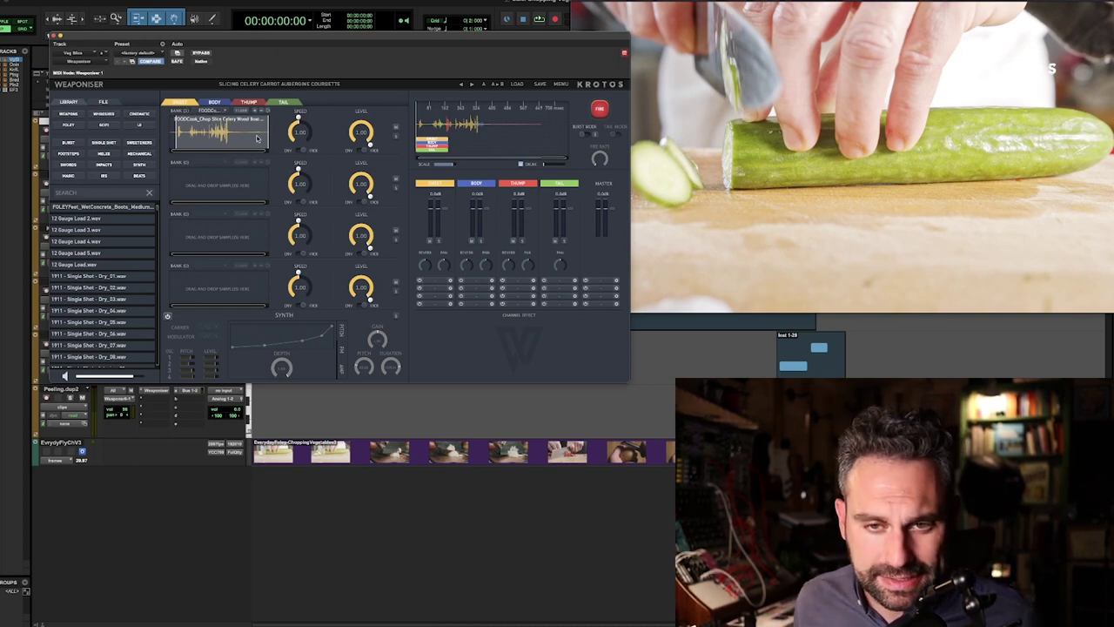
click(212, 103)
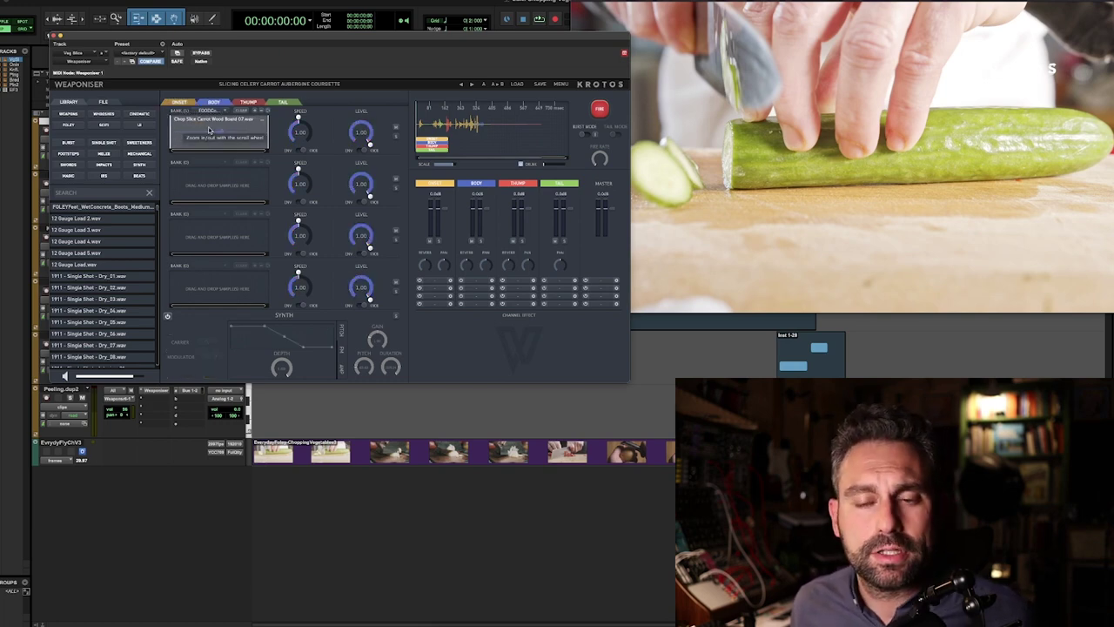
click(249, 102)
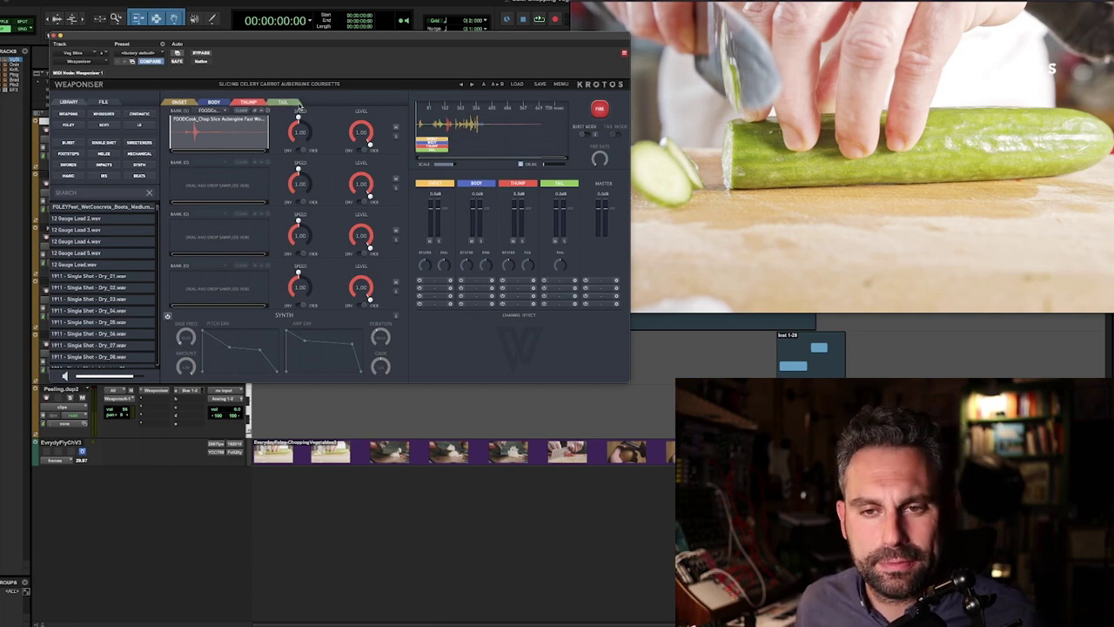
click(296, 103)
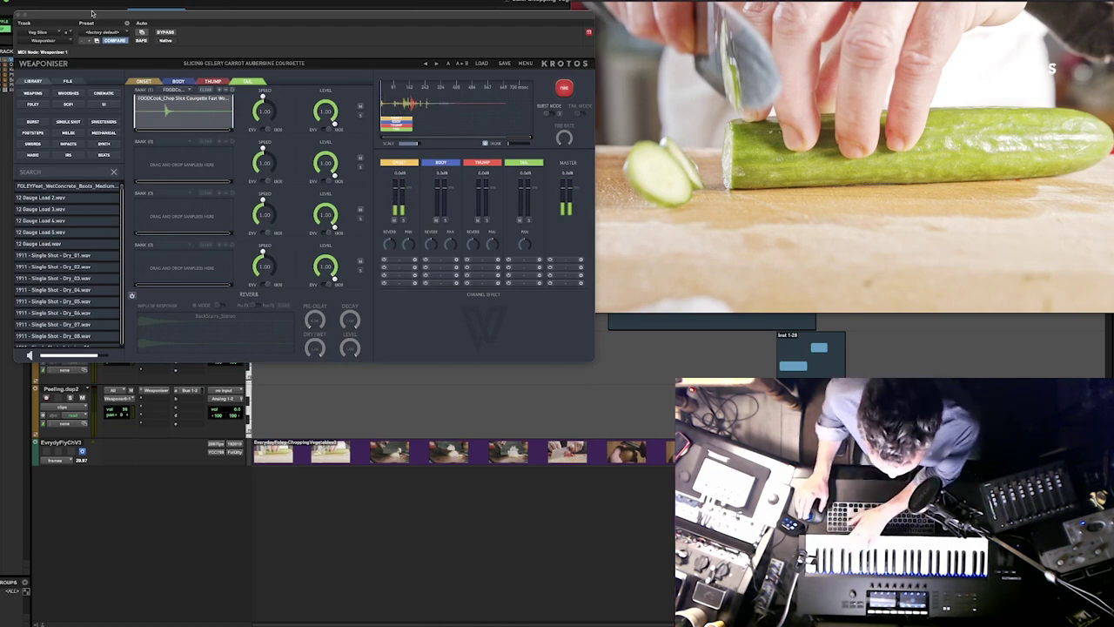
click(178, 81)
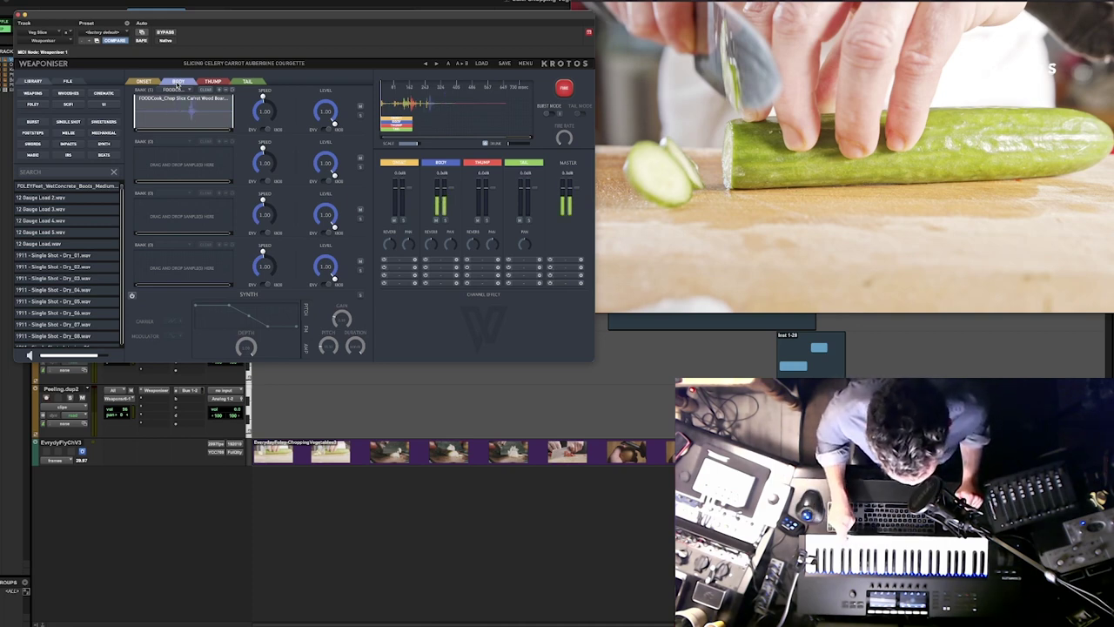
click(213, 81)
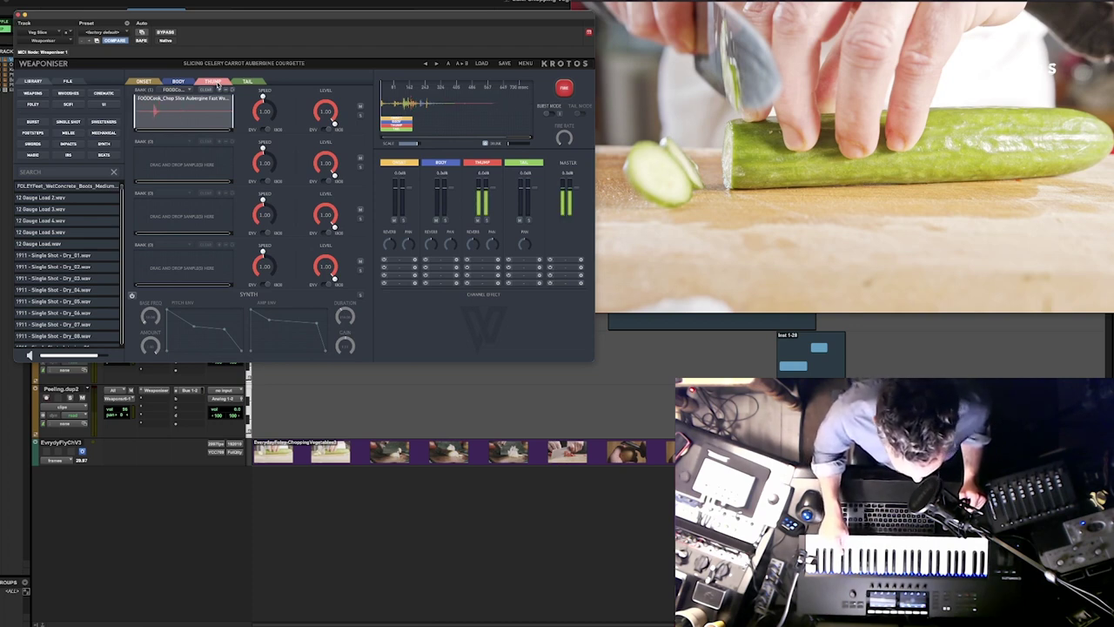
click(247, 81)
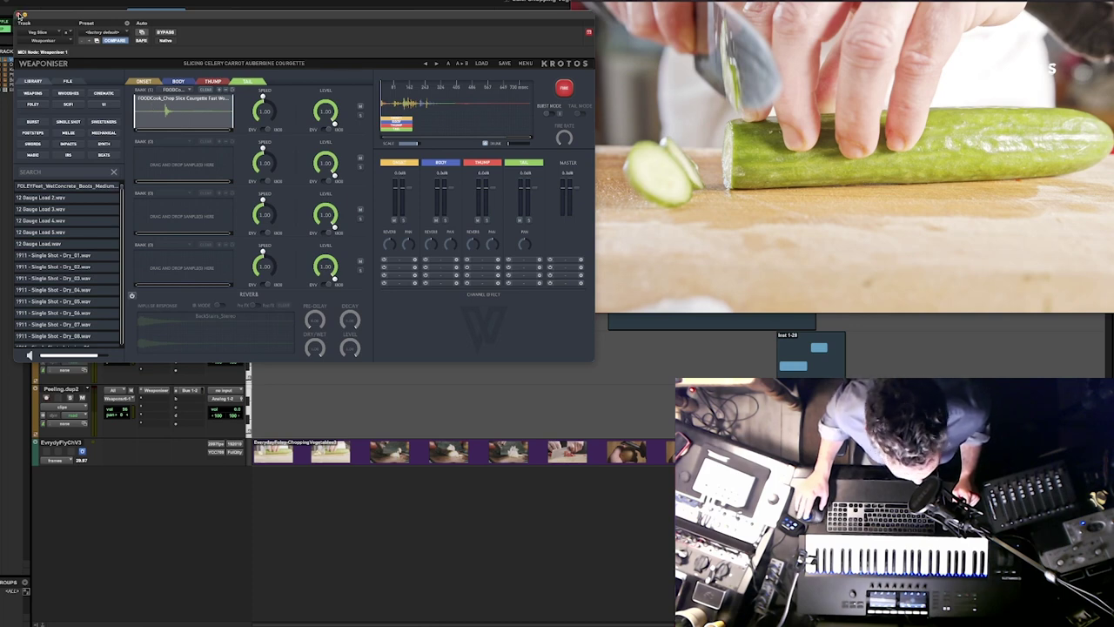
click(19, 16)
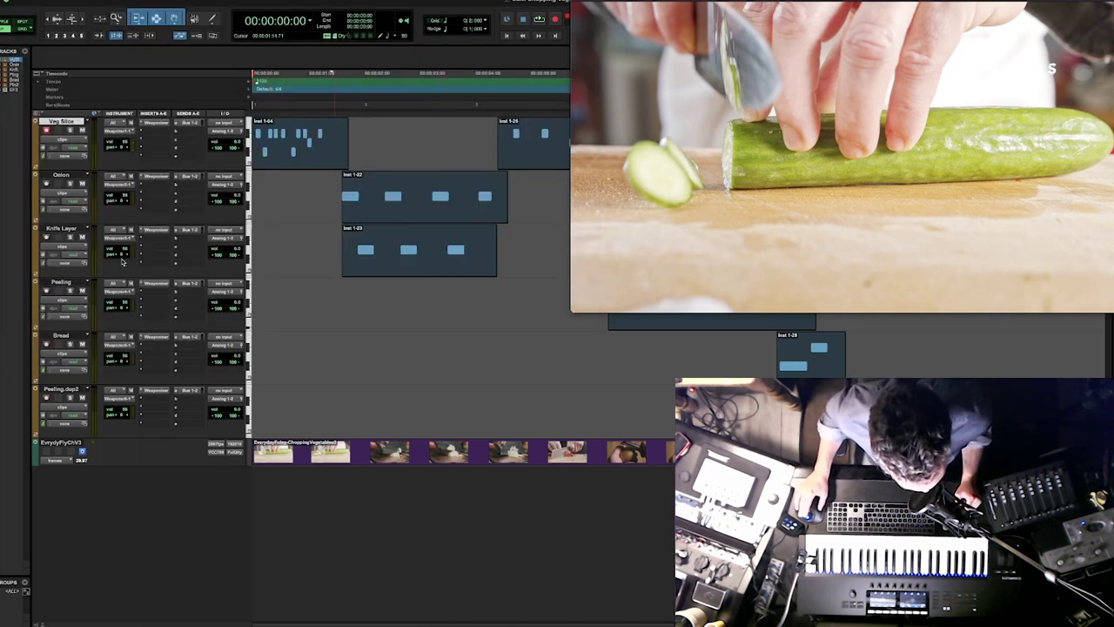
- Select the Onion track, park at the onion shot and open its Weaponiser
click(58, 175)
click(395, 86)
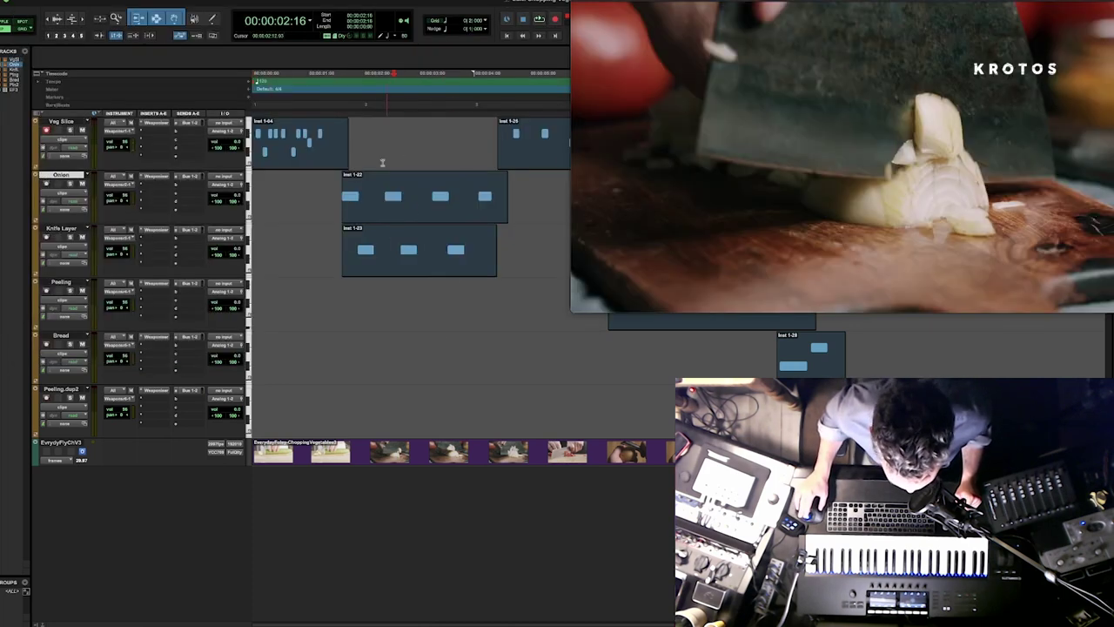
click(155, 178)
- View Slicing Onion's onset, body, thump and tail layers, keeping the spring onion sample
click(165, 104)
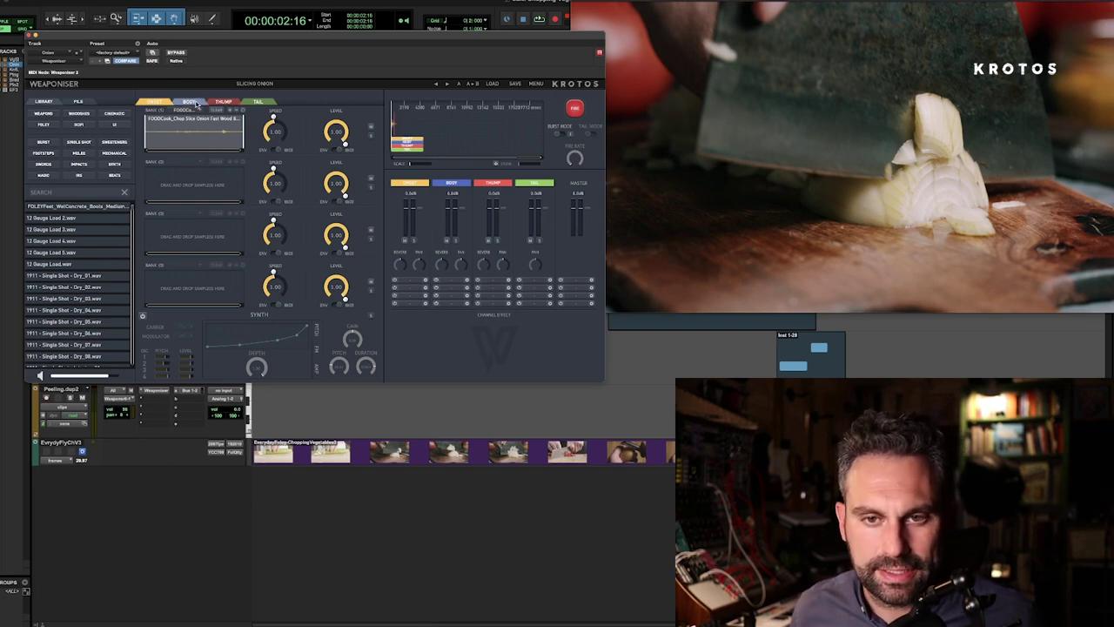
click(195, 103)
click(224, 103)
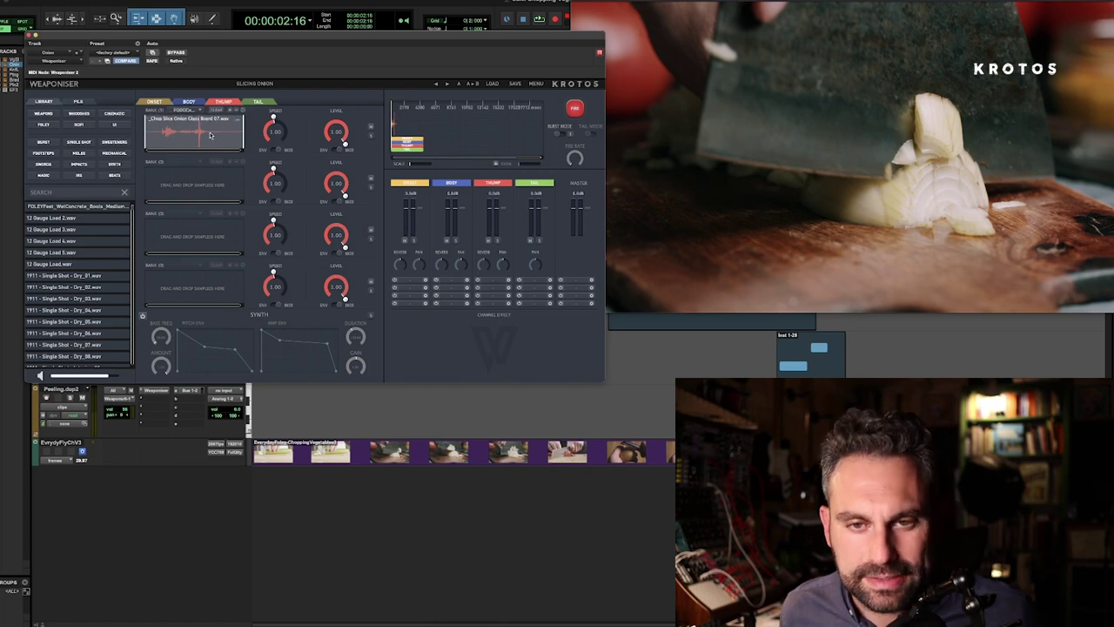
click(257, 103)
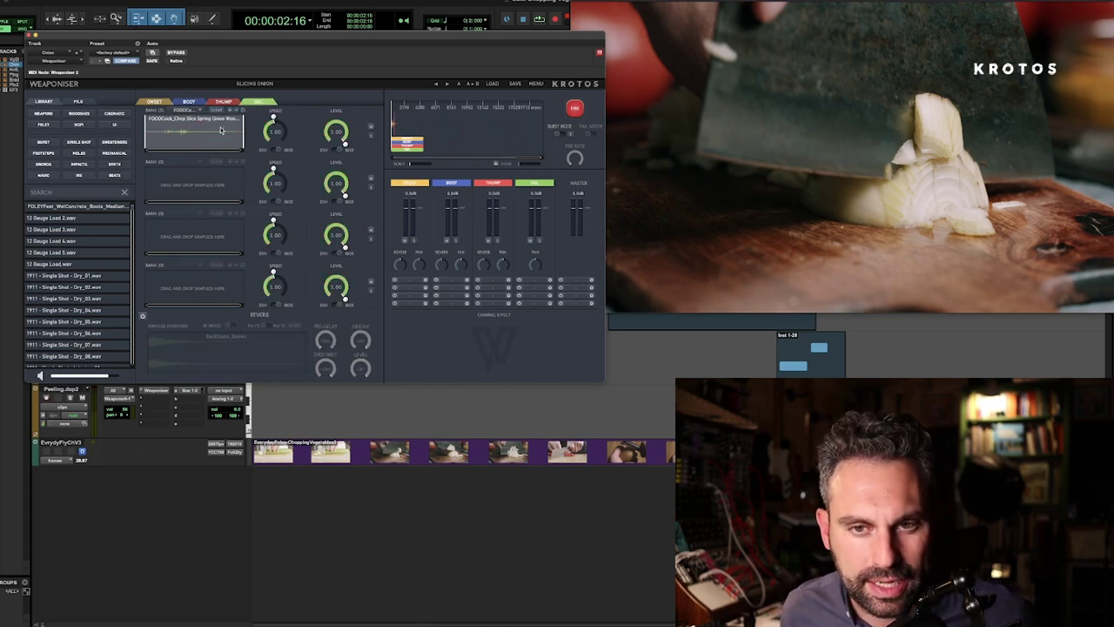
click(197, 112)
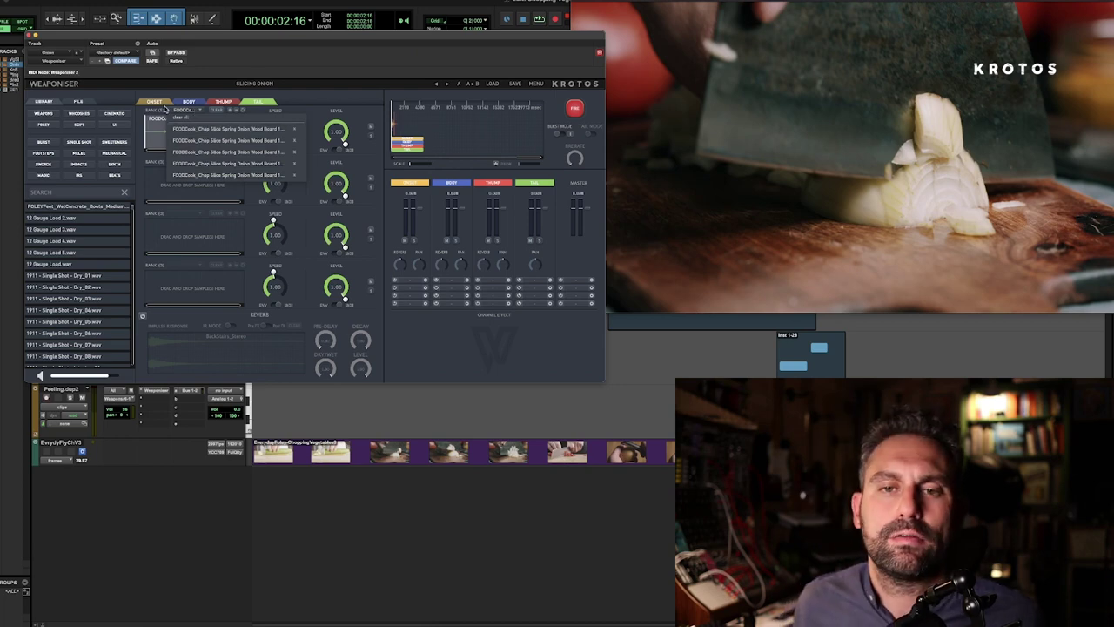
click(161, 107)
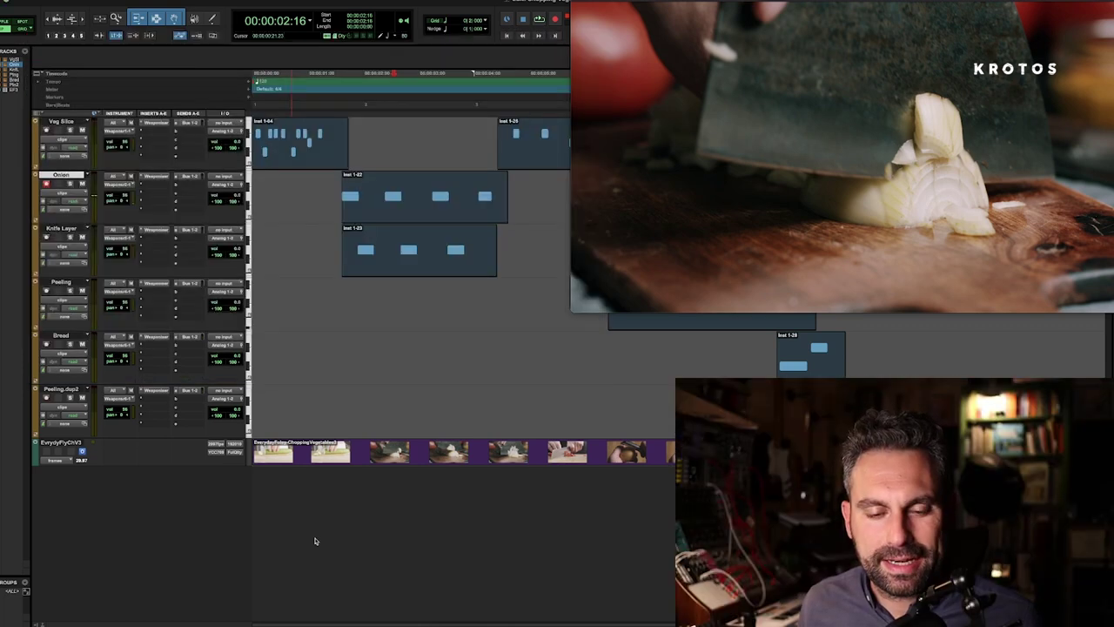
- Open the Bread track's Weaponiser with the bread-cutting video moved to the right
key(super+w)
click(61, 335)
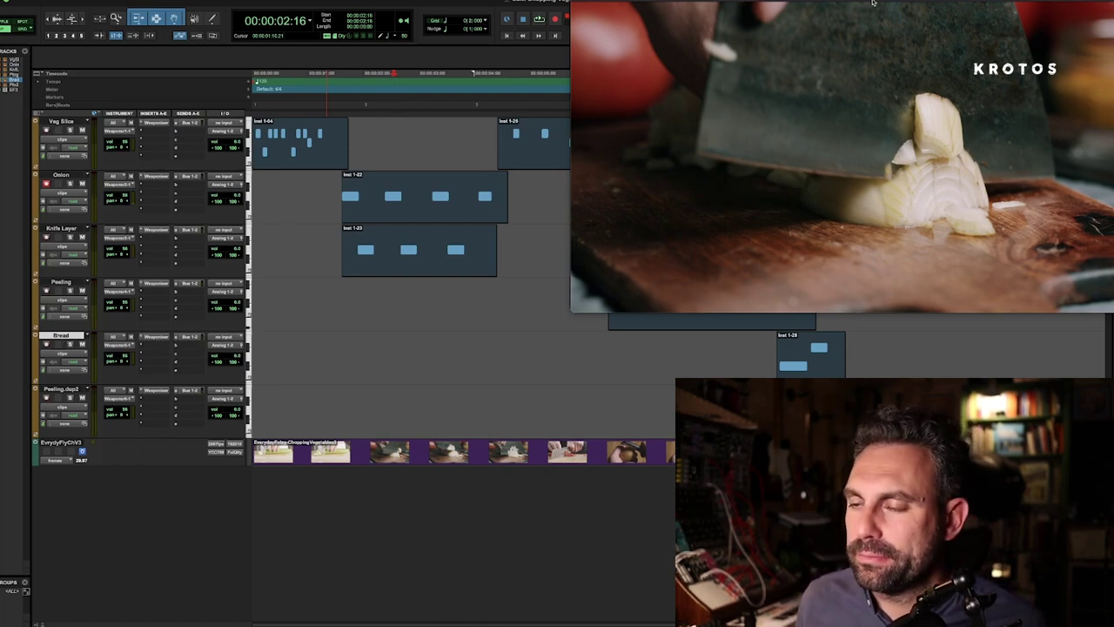
drag(873, 4, 397, 16)
click(156, 336)
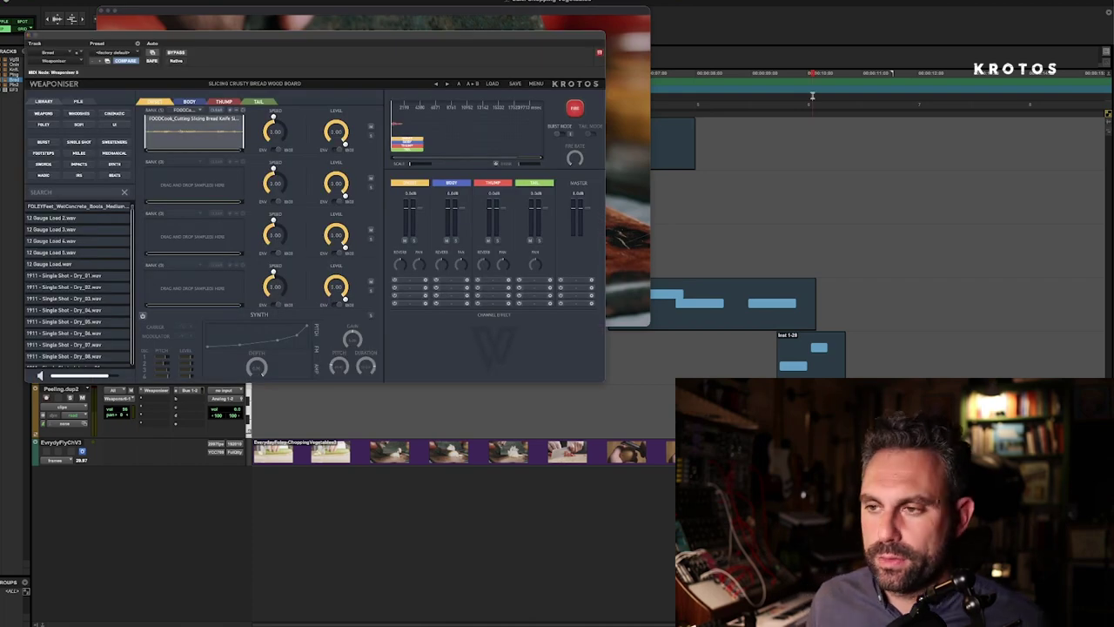
drag(627, 15, 1097, 26)
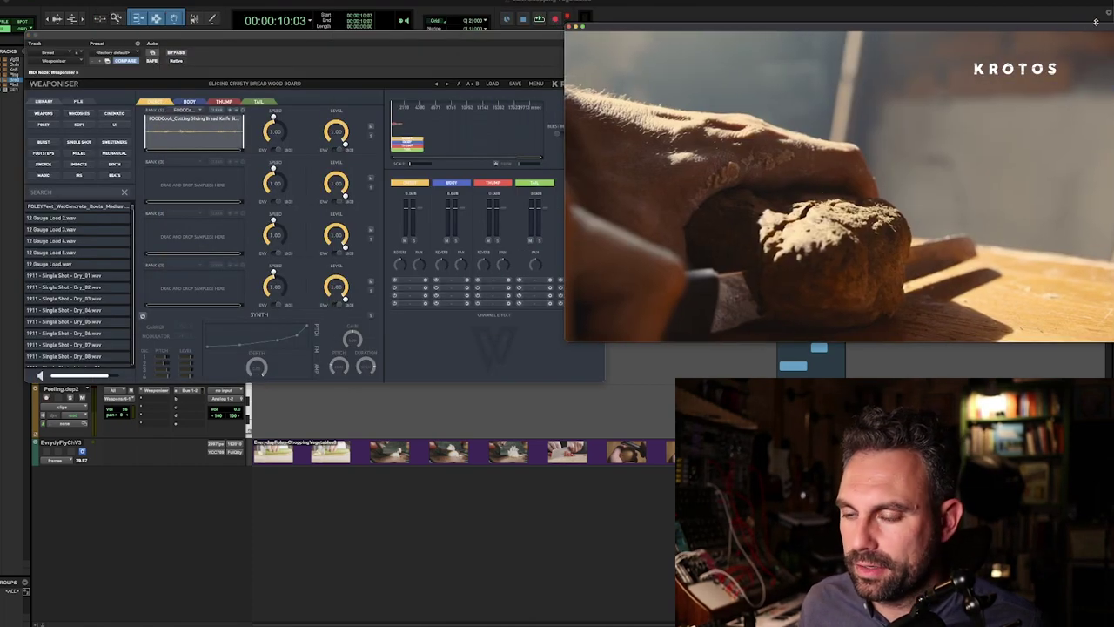
drag(388, 36, 346, 16)
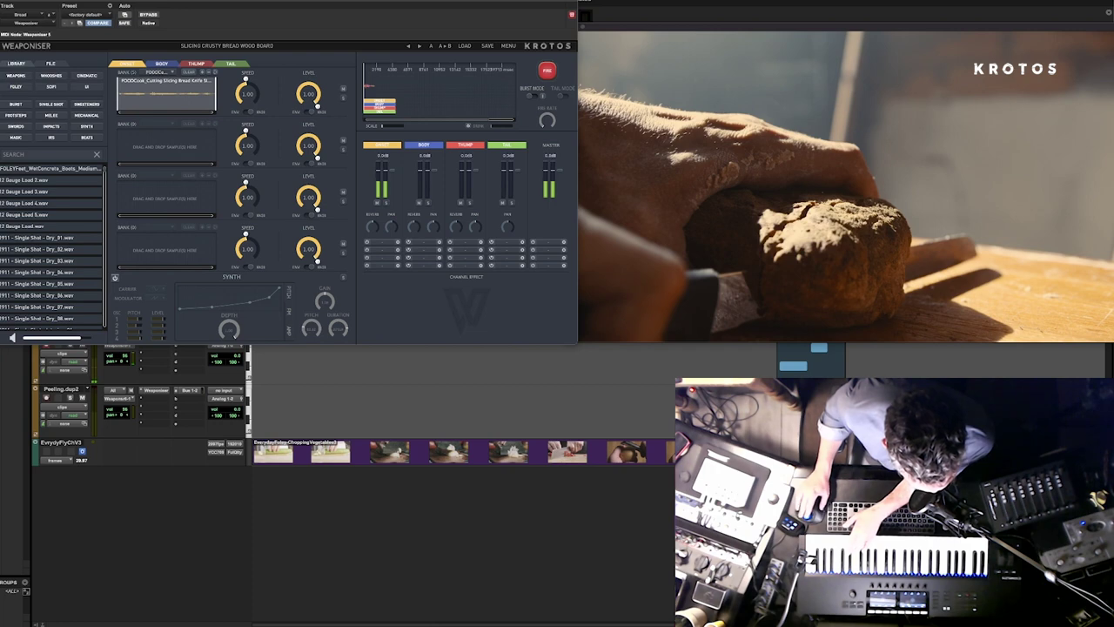
- Audition the bread preset's body, thump and tail layers, ending on thump
click(160, 65)
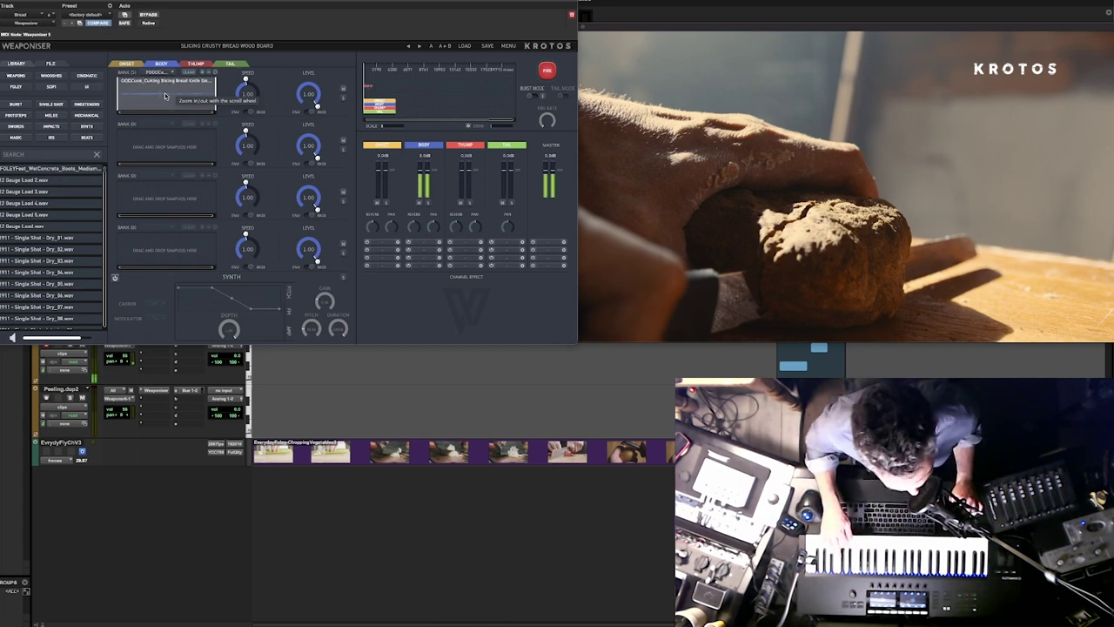
click(196, 64)
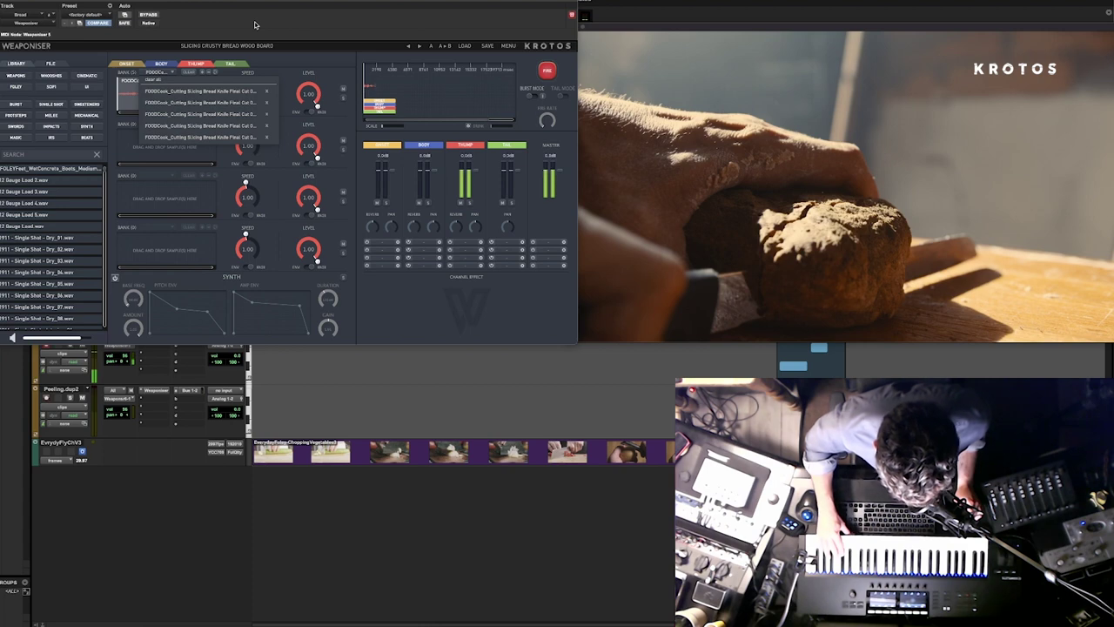
click(238, 66)
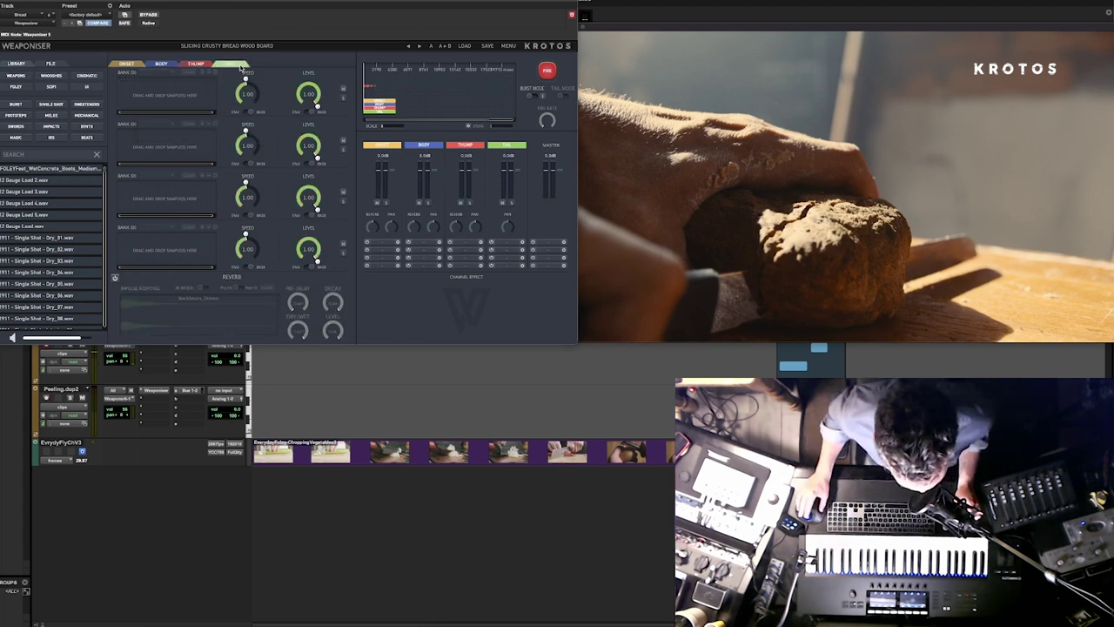
click(195, 64)
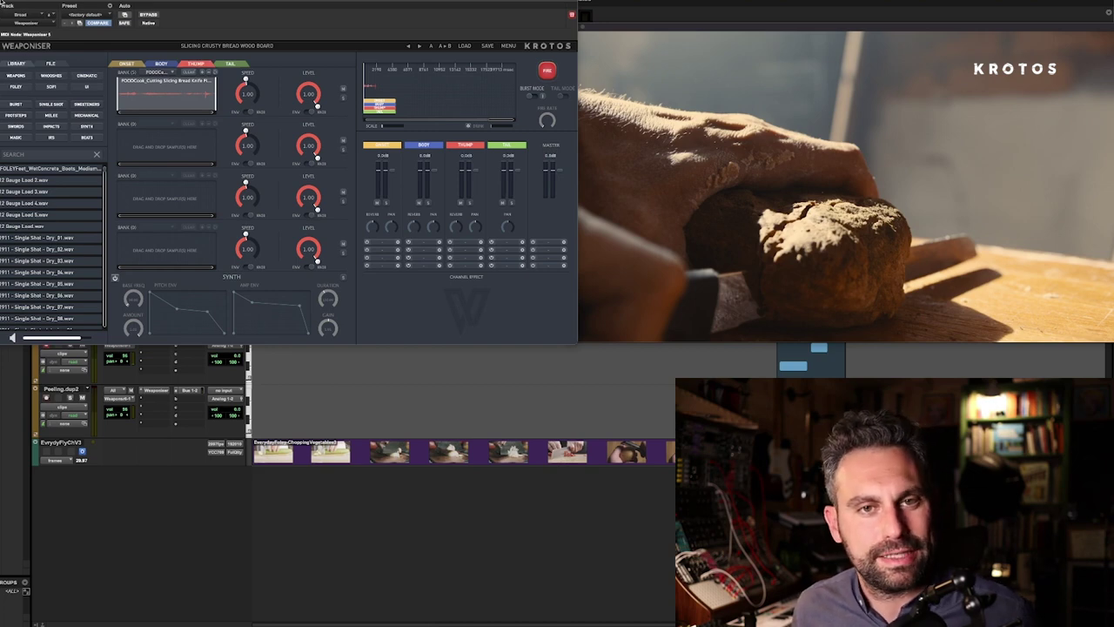
- Play the kitchen foley tracks from the start against the cooking video
key(space)
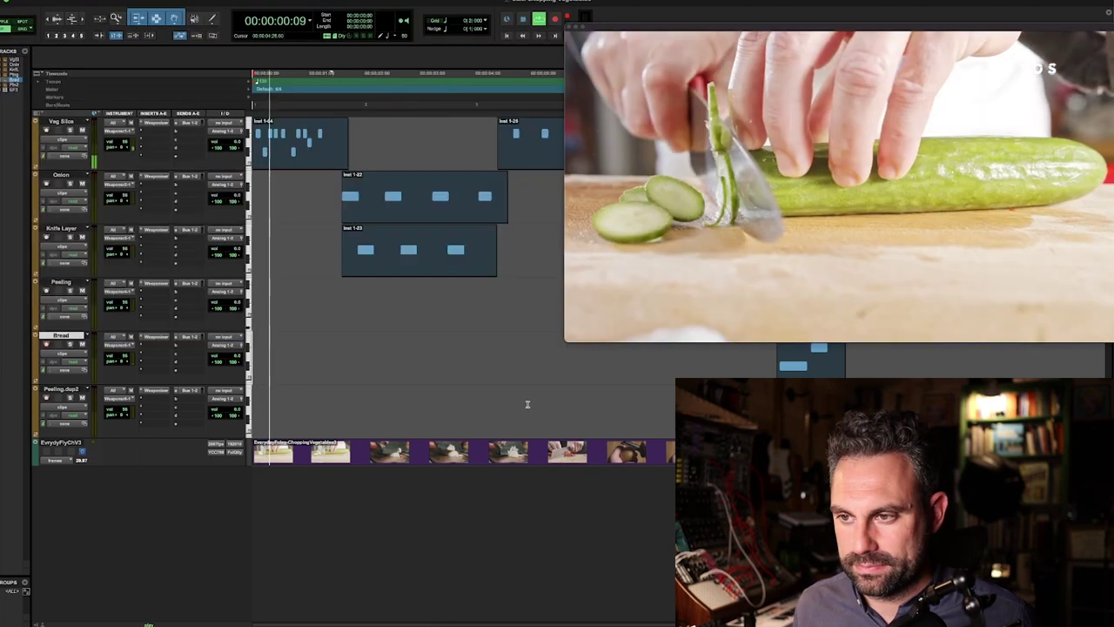